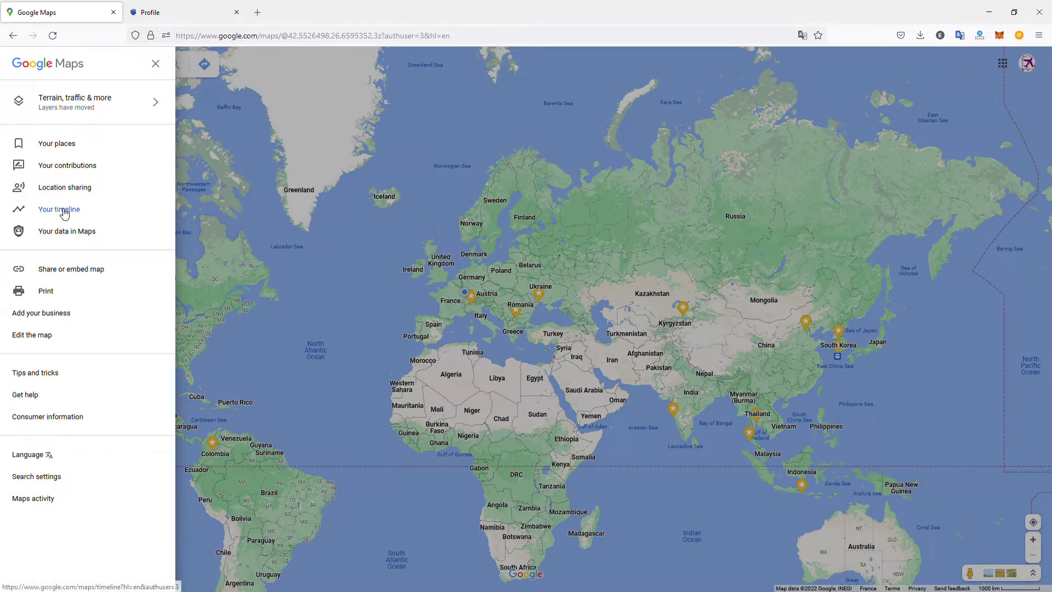
Close the Google Maps side menu to reveal the contributions page with two Warsaw places awaiting ratings.
key(Escape)
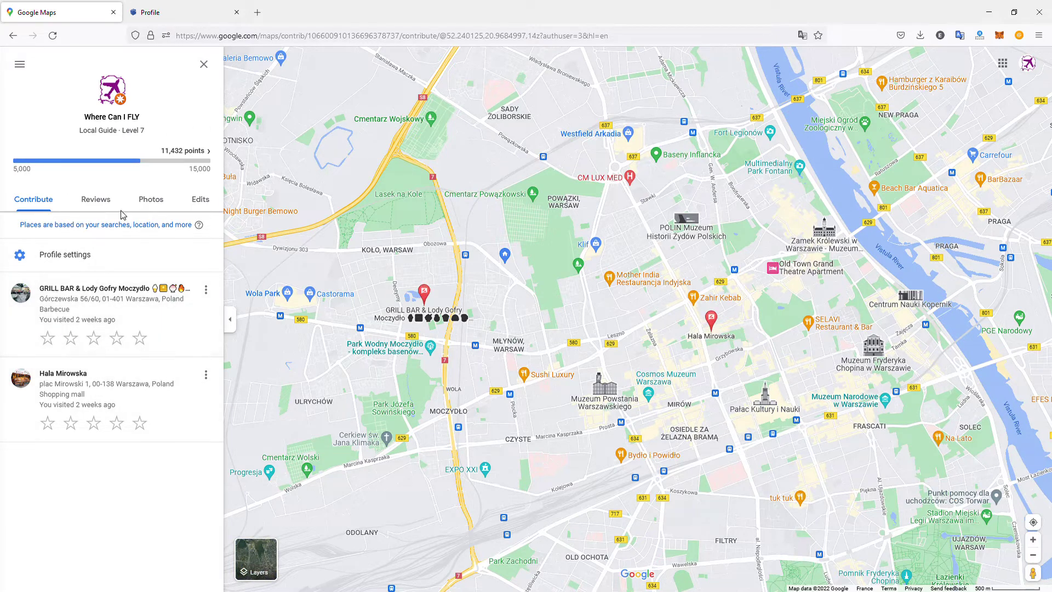
Browse the contributor's reviews pinned across Warsaw, then view and close the Local Guide points breakdown.
click(107, 200)
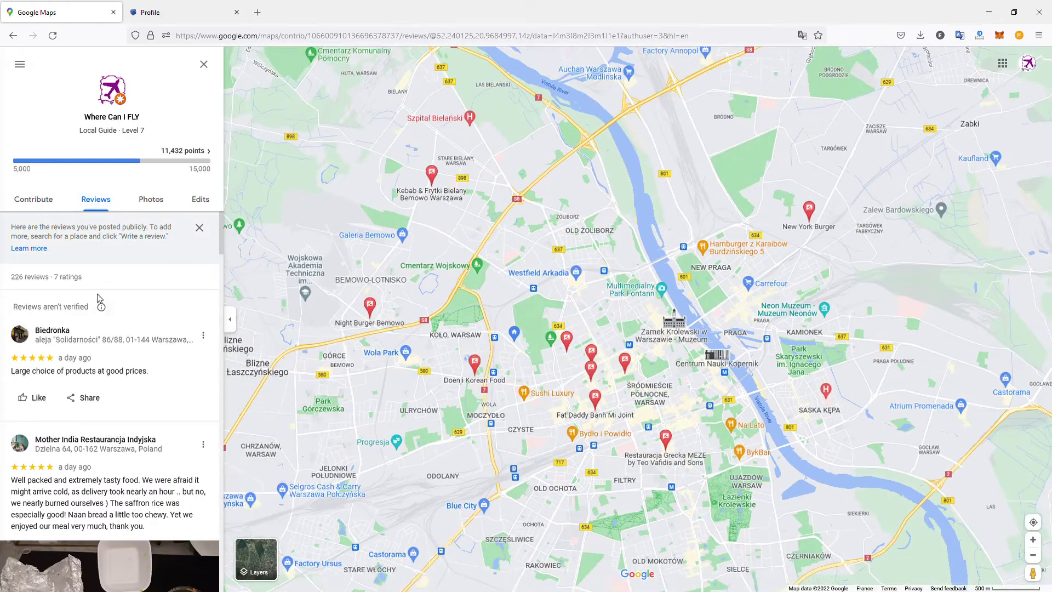
scroll(116, 337, down, 8)
scroll(121, 330, down, 15)
scroll(112, 343, down, 8)
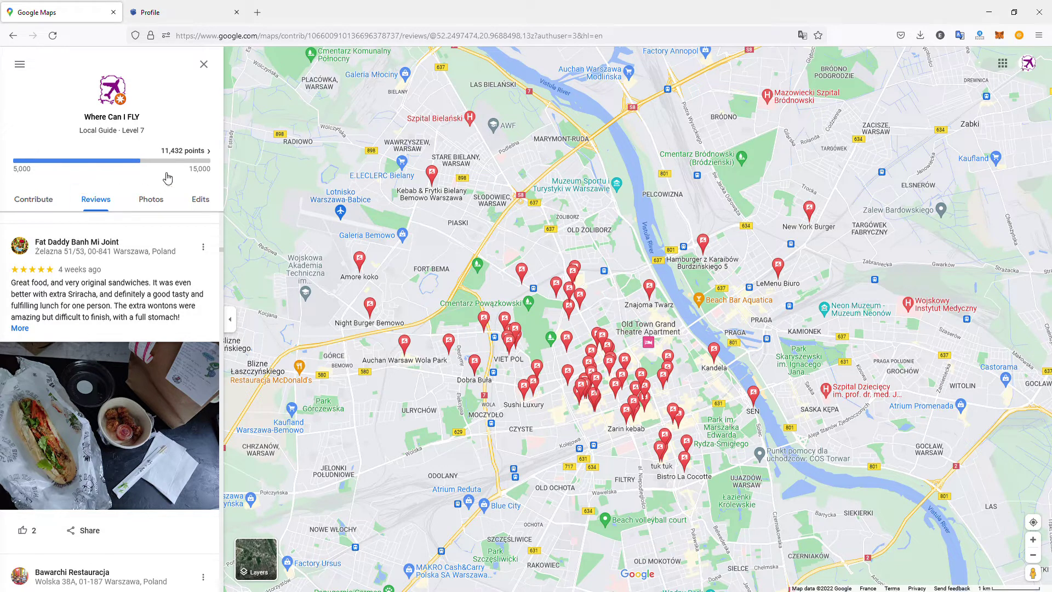
click(184, 163)
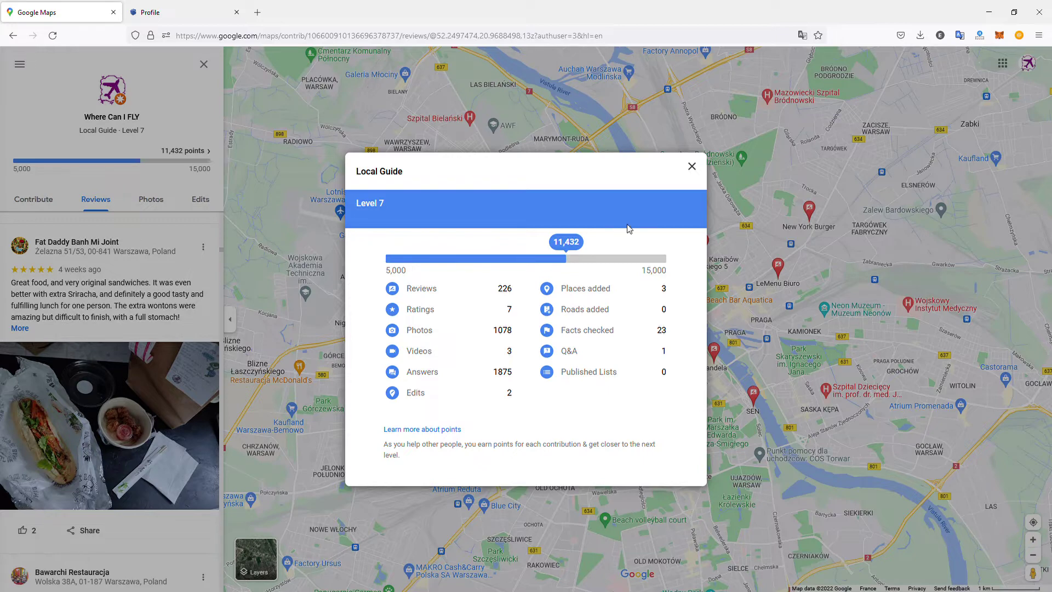
click(693, 167)
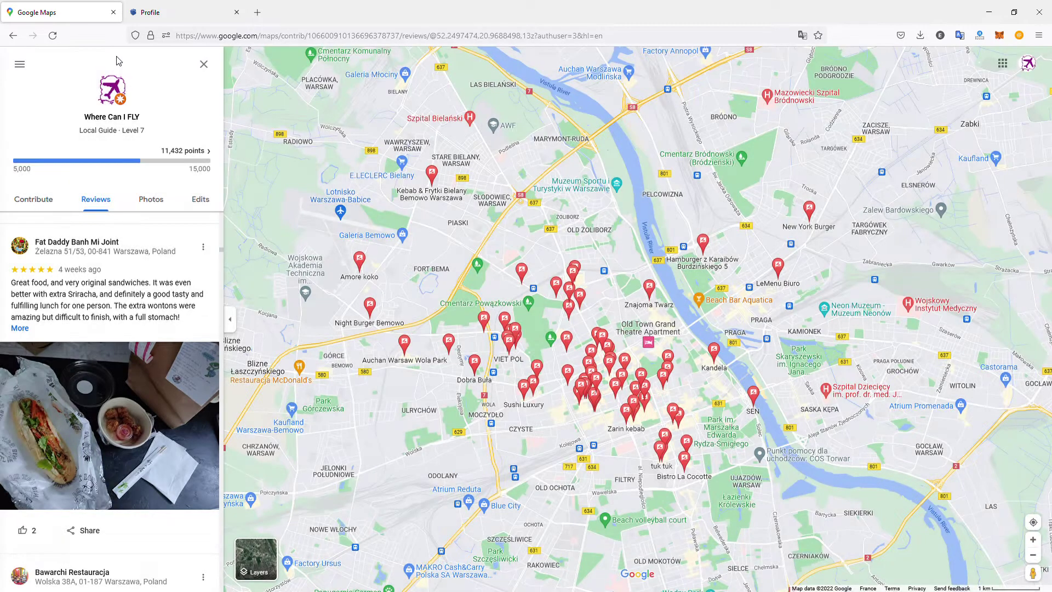
Load Outscraper's Google Maps Contributor Reviews Scraper from Maps Reviews, then return to the Google Maps tab.
click(152, 10)
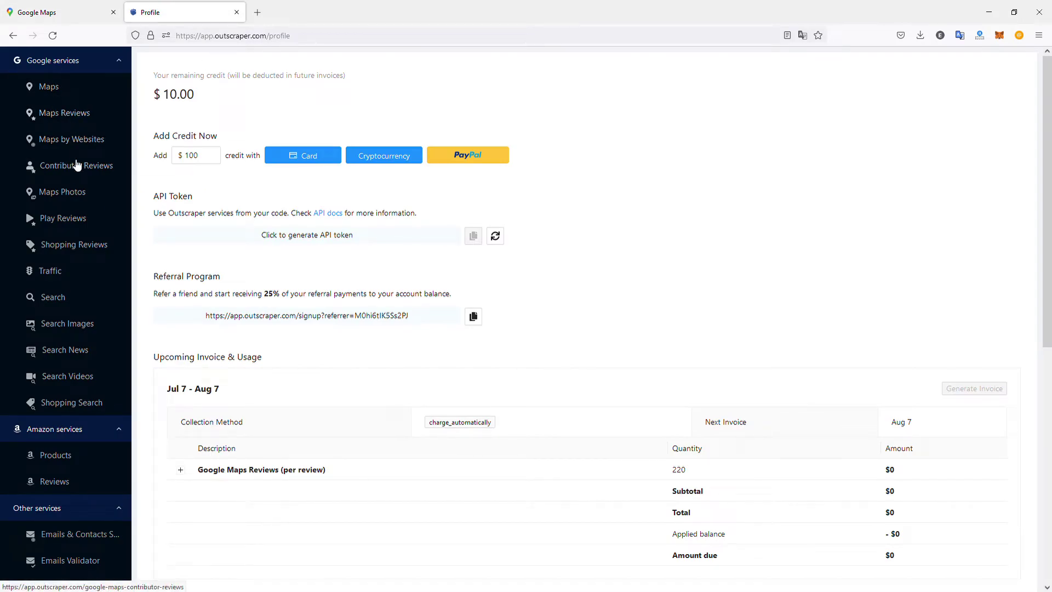
click(68, 113)
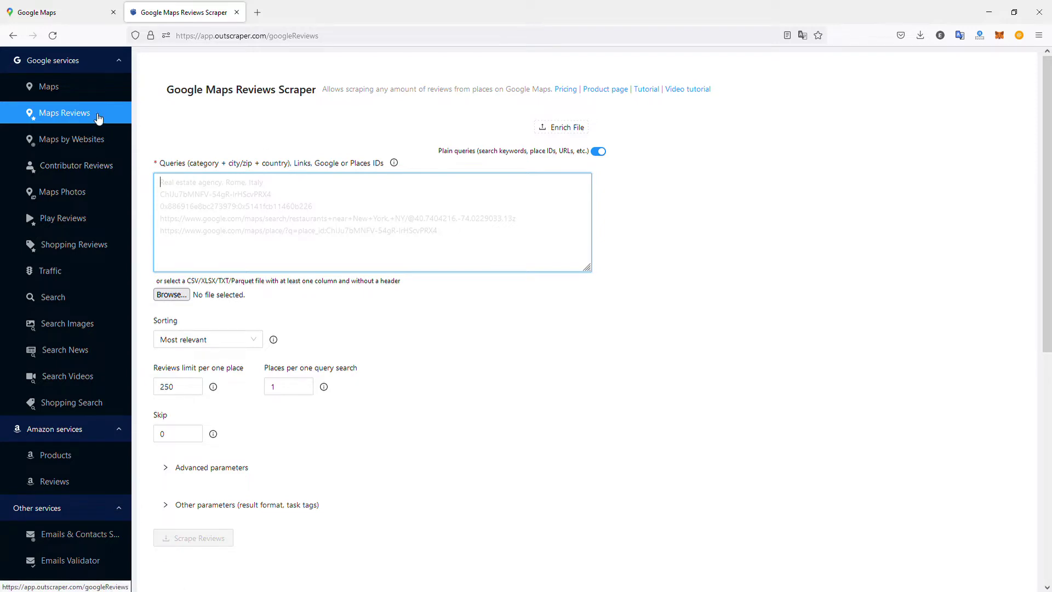
click(82, 174)
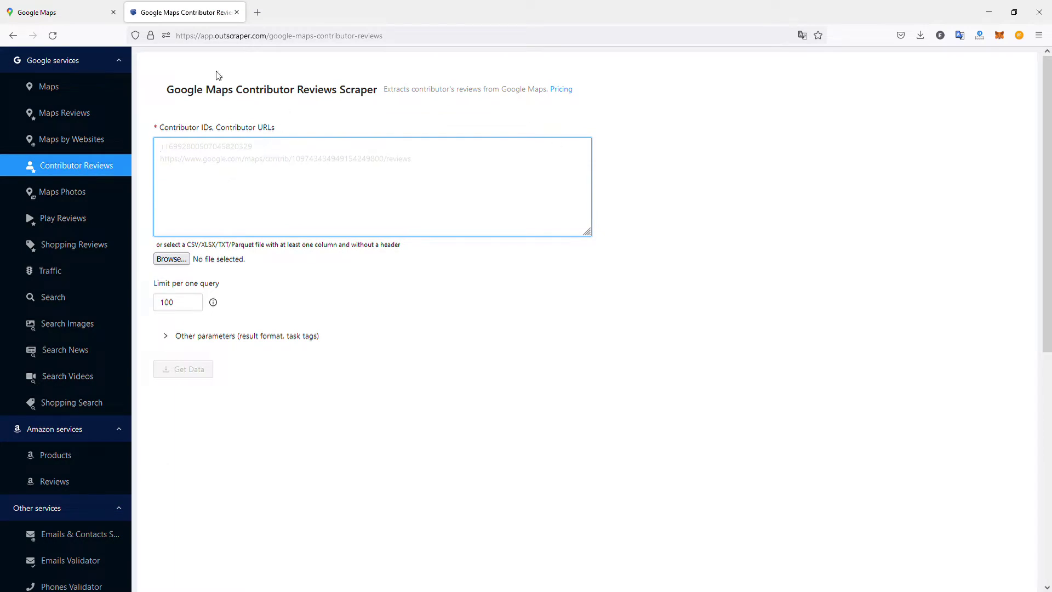
click(83, 19)
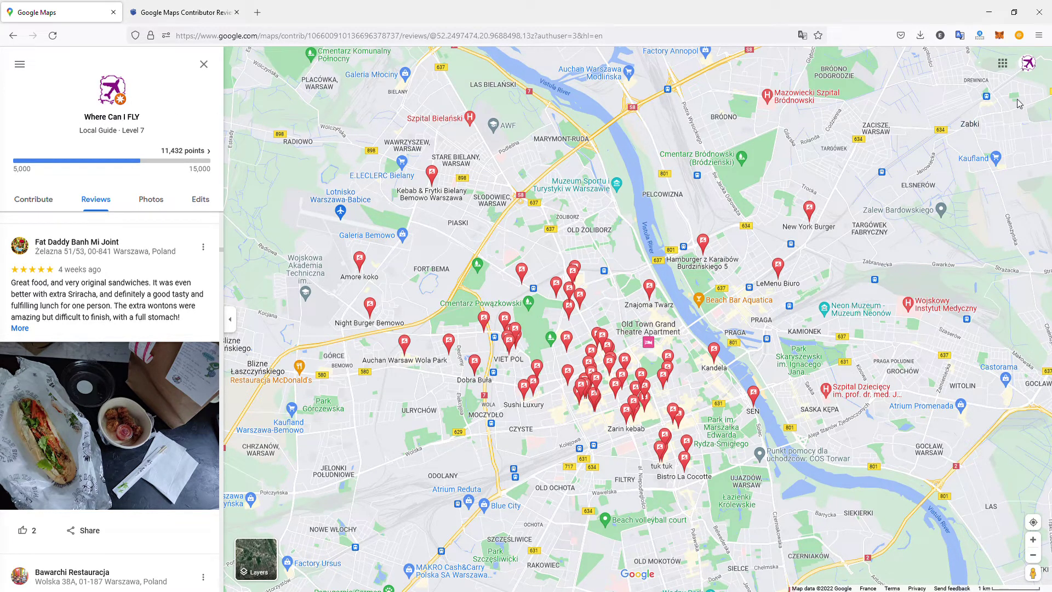
Copy the contributor's reviews URL from Google Maps into Outscraper's Contributor IDs box.
click(1037, 68)
double_click(351, 36)
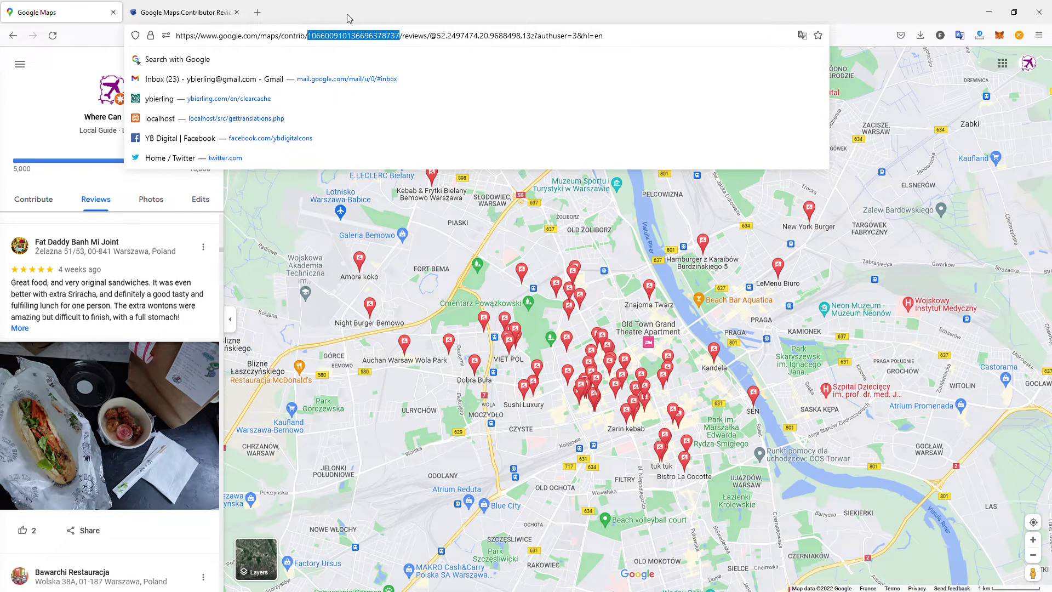
click(183, 12)
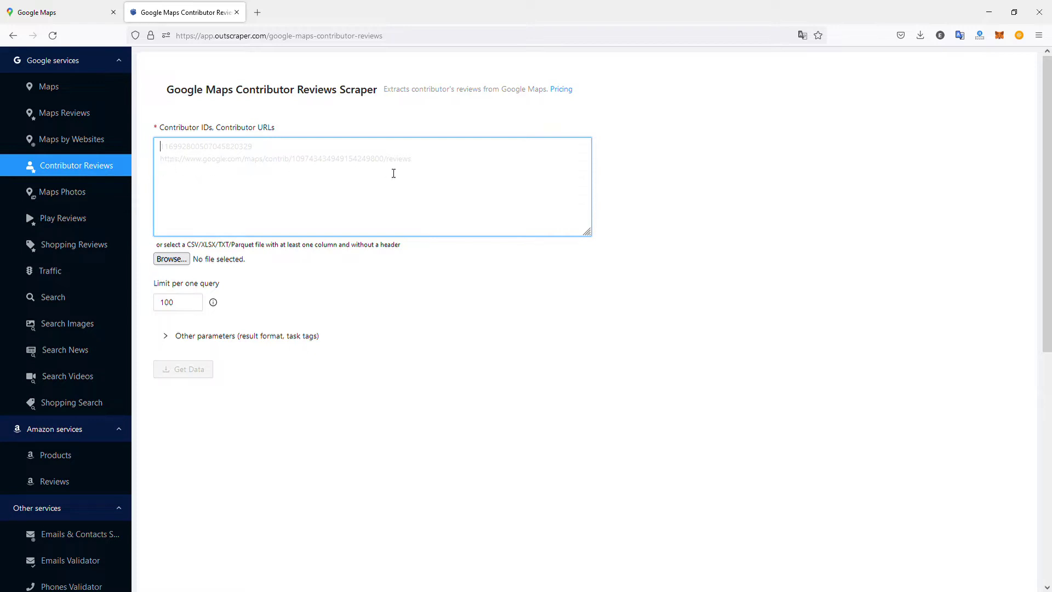
click(55, 12)
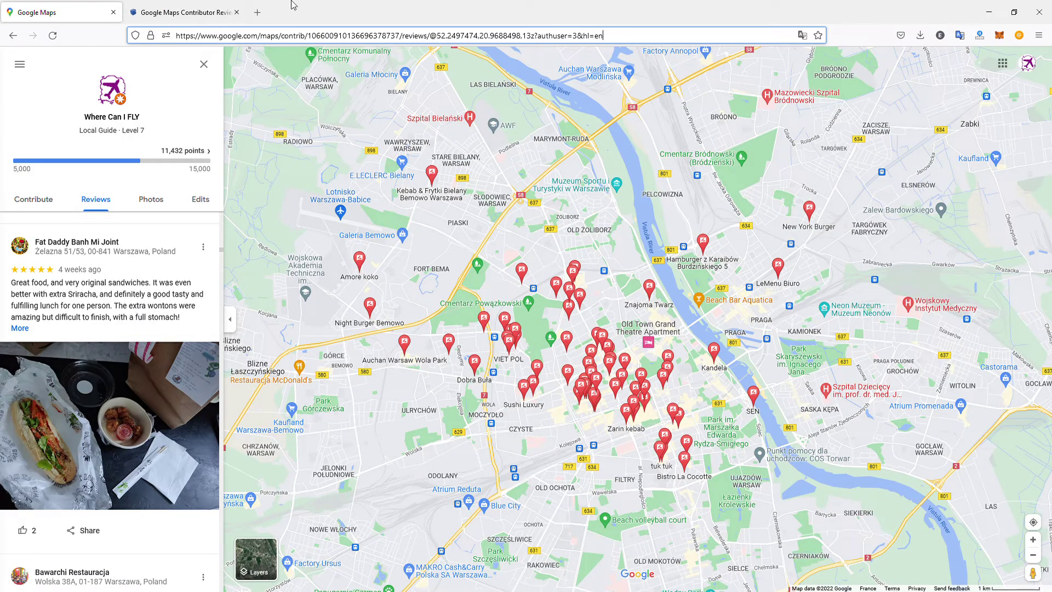
click(148, 15)
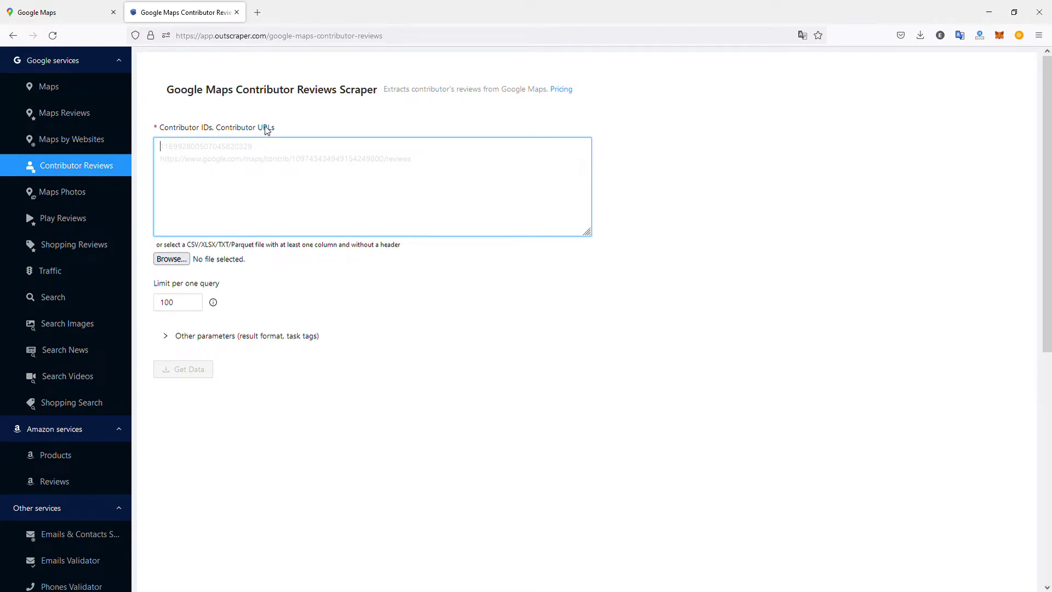
click(55, 9)
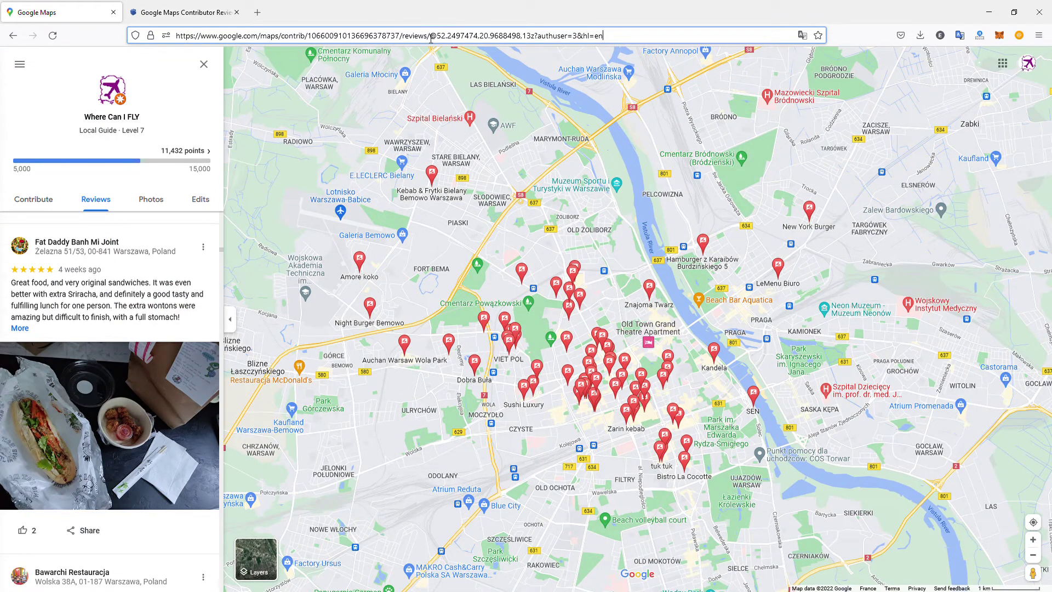
drag(432, 38, 224, 20)
key(ctrl+c)
click(212, 7)
key(ctrl+v)
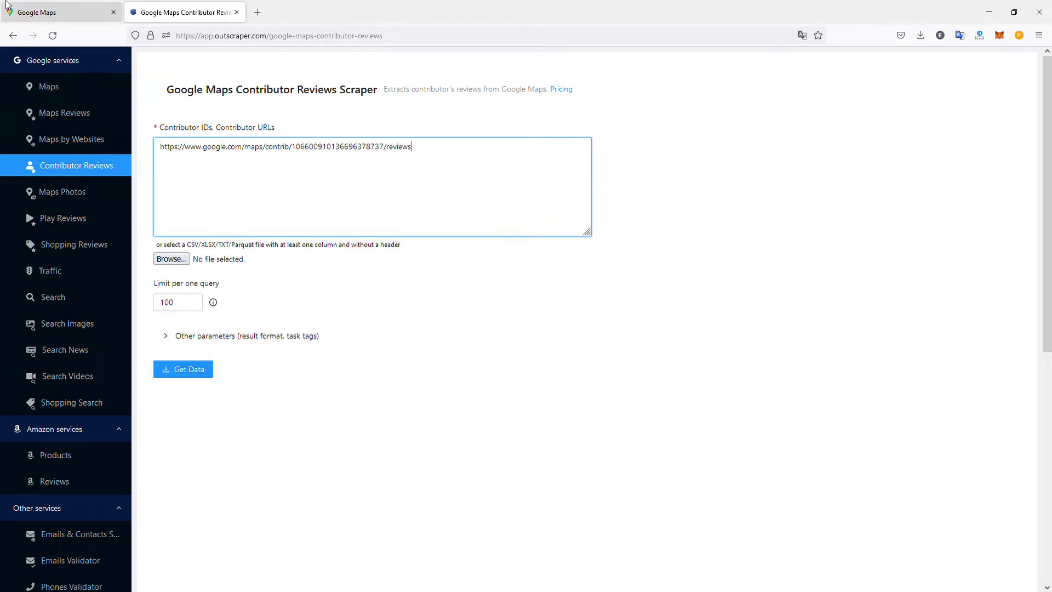
Replace the pasted URL with just the contributor's numeric ID copied from the address bar.
click(60, 12)
click(329, 36)
double_click(329, 35)
key(ctrl+c)
click(186, 8)
key(ctrl+a)
key(ctrl+v)
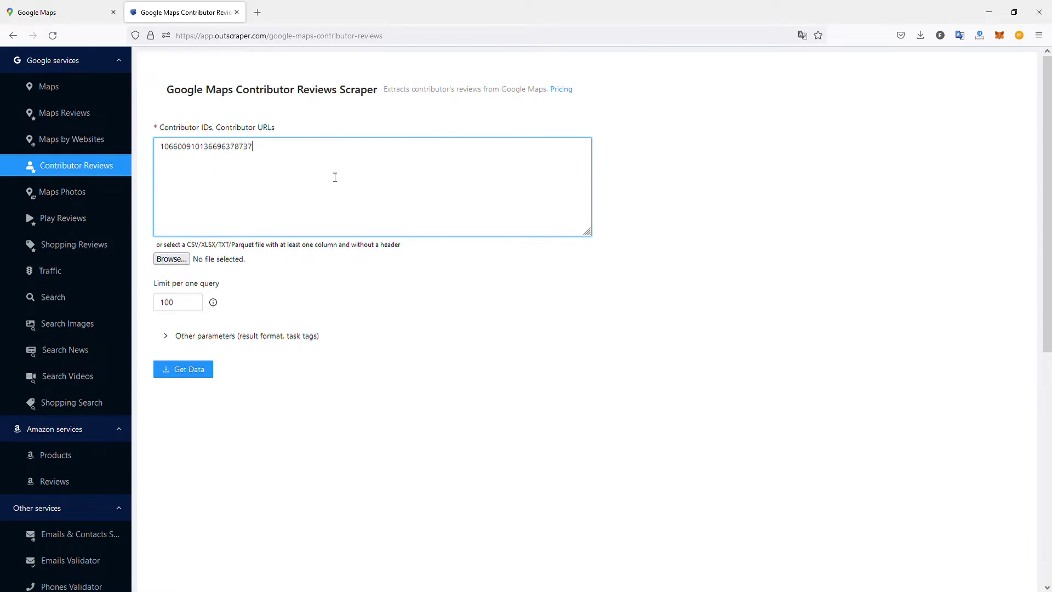
Expand Other parameters, keep XLSX as the result format, and set the per-query limit to 2.
click(182, 339)
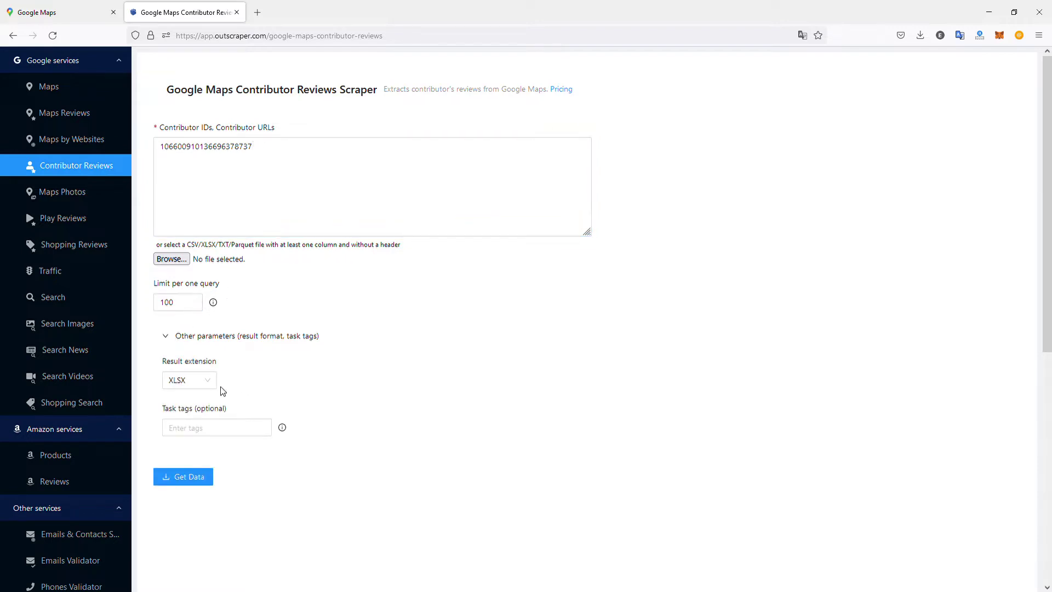
click(212, 381)
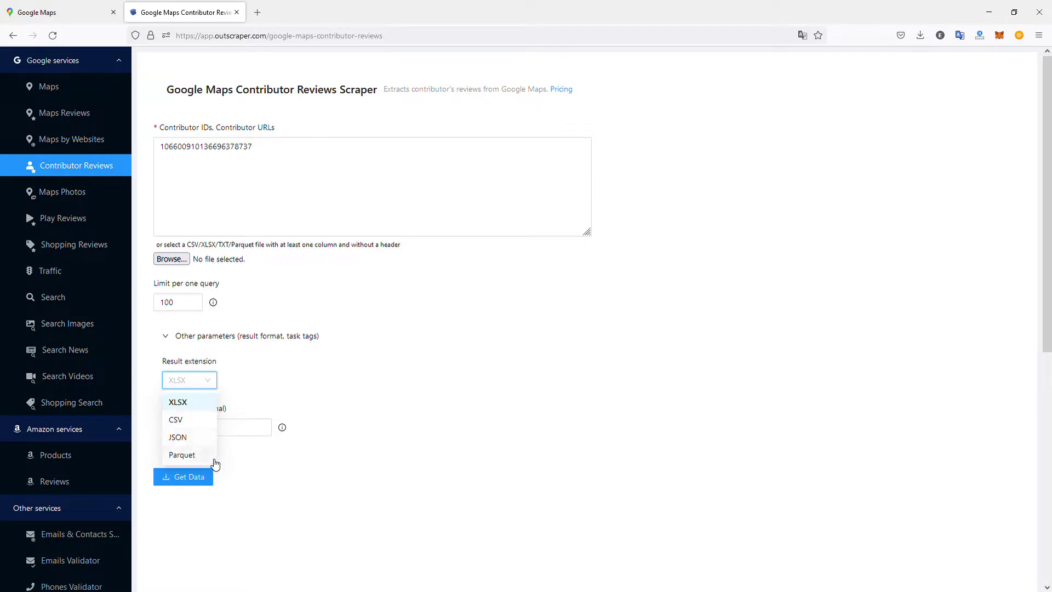
click(305, 393)
click(248, 433)
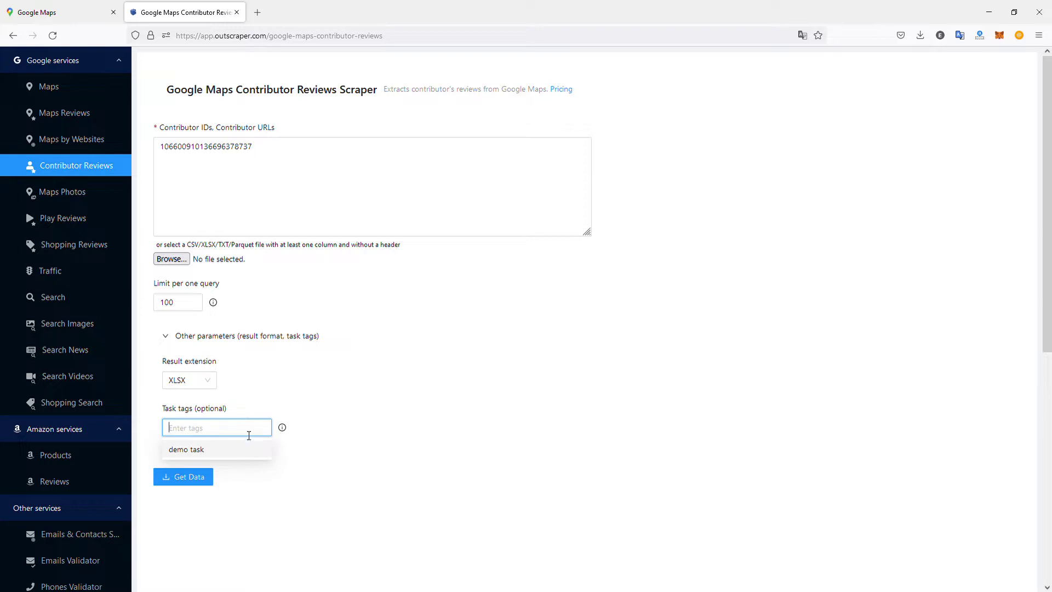
click(184, 305)
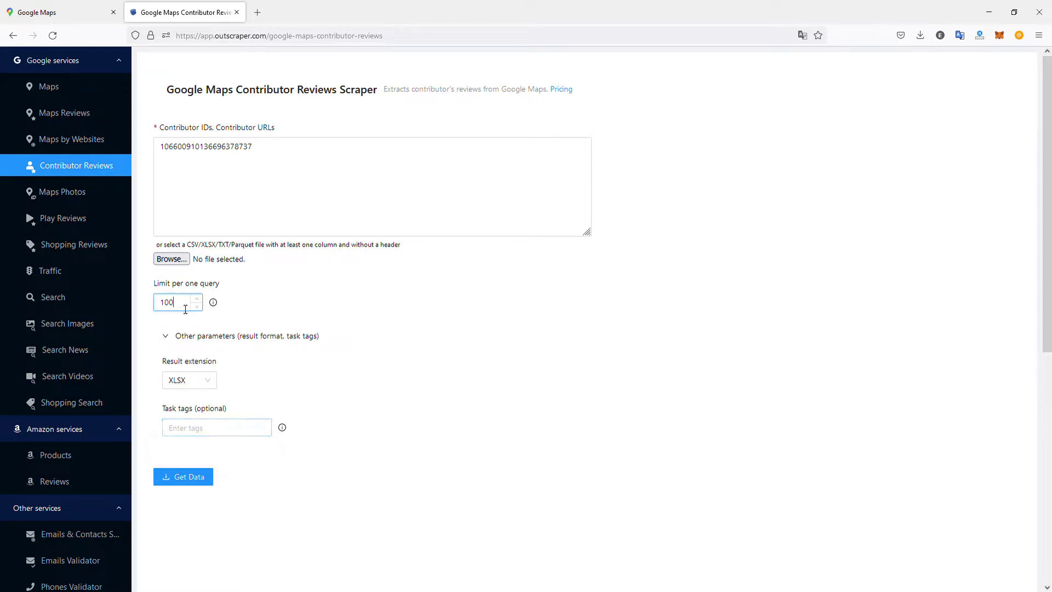
double_click(176, 308)
text(2)
Look over the contributor's newest reviews on Google Maps, then return to Outscraper's scraper form.
click(50, 13)
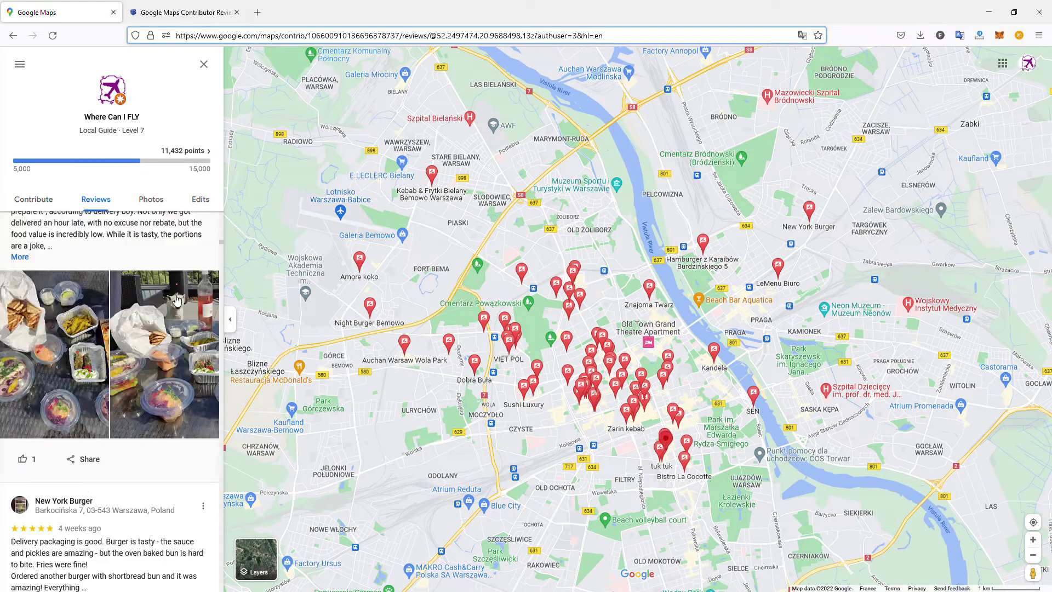
scroll(177, 300, up, 15)
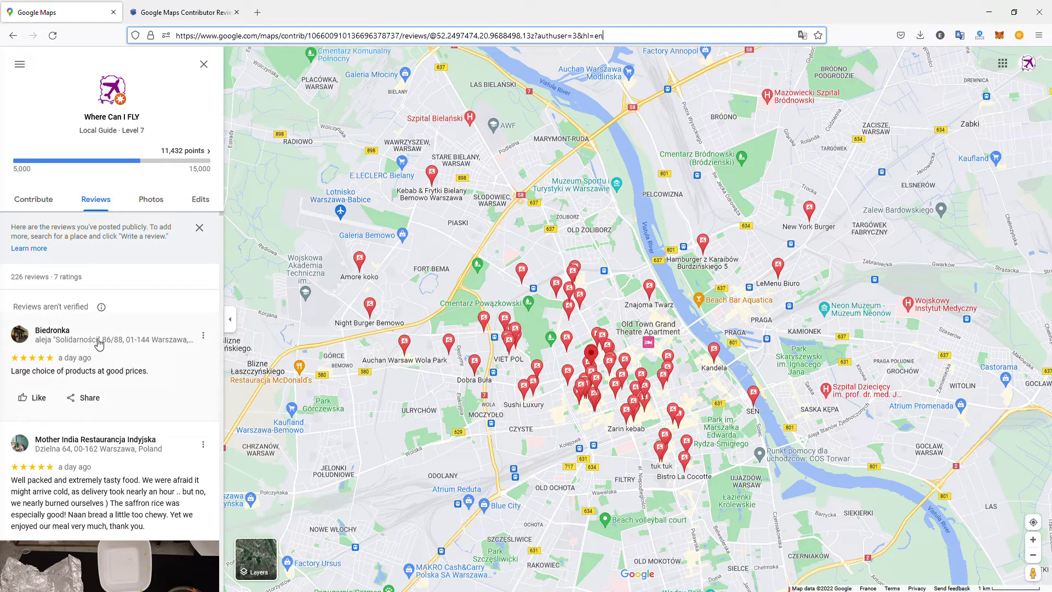
scroll(116, 463, down, 2)
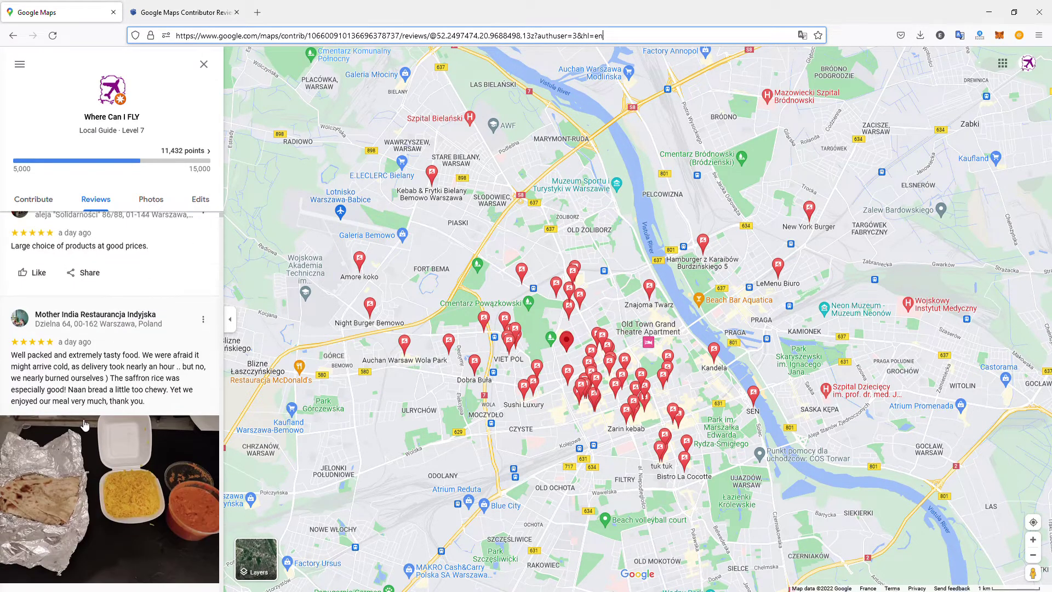
scroll(116, 459, up, 3)
click(181, 12)
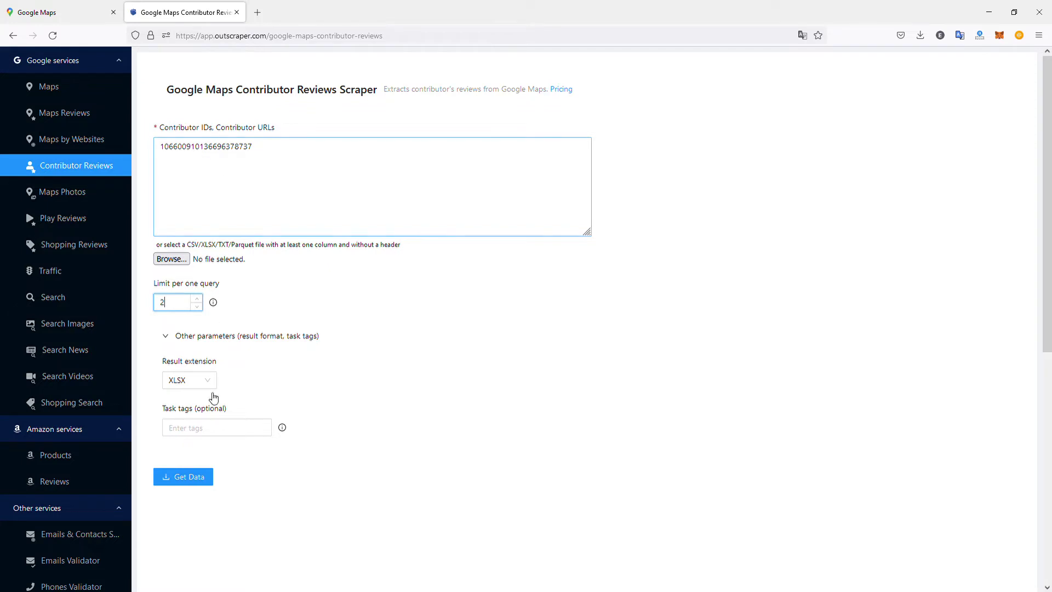
Run Get Data to bring up the Task Confirmation for the single contributor query.
click(200, 480)
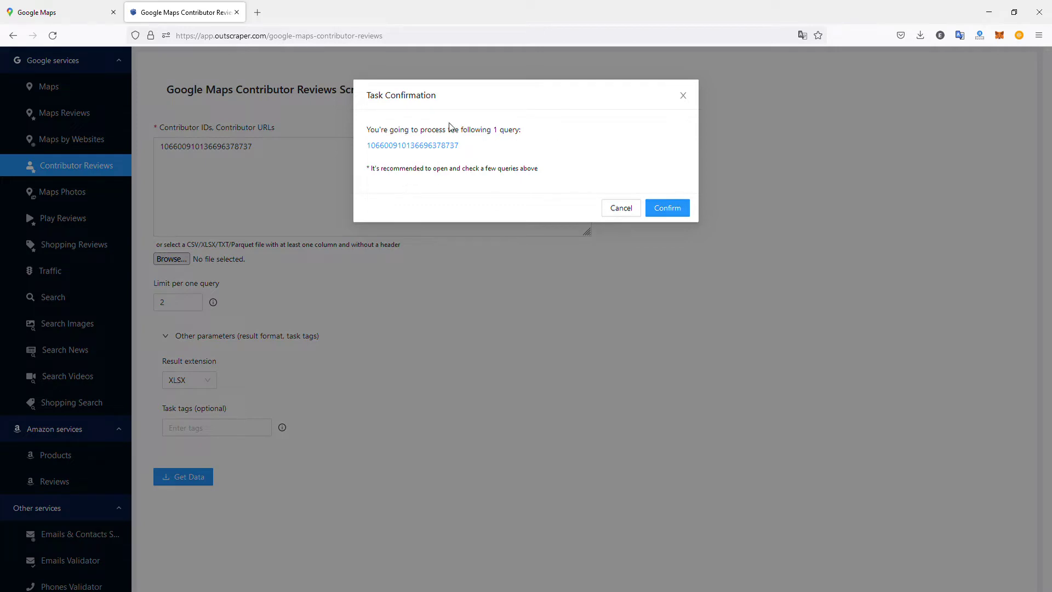
Confirm the one-query contributor-reviews scraping task so it is sent.
click(663, 206)
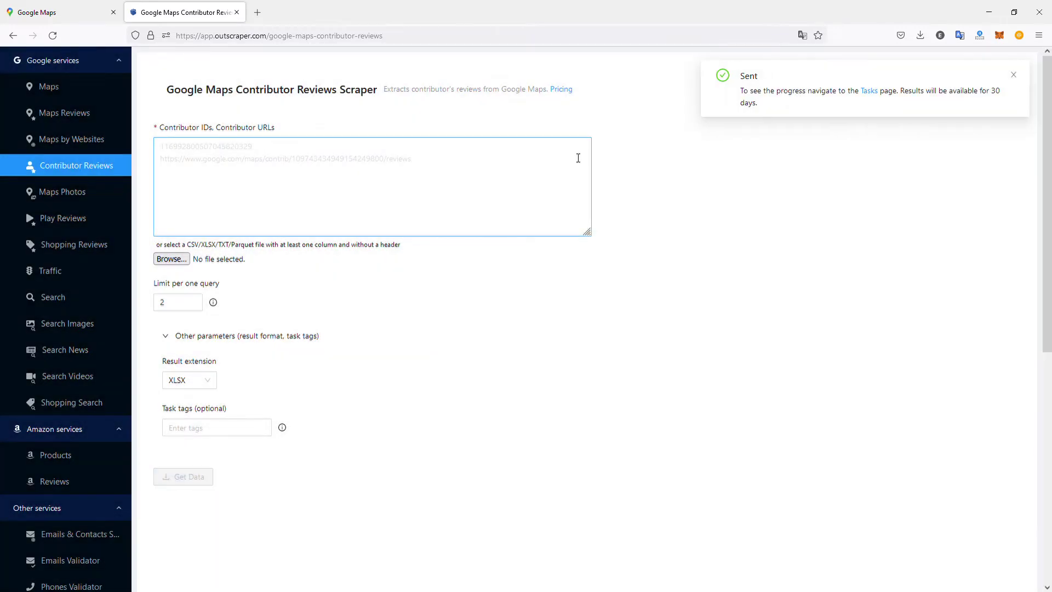
Go to the Tasks page and download the newest task's Google Maps Reviews [2] results.
click(870, 91)
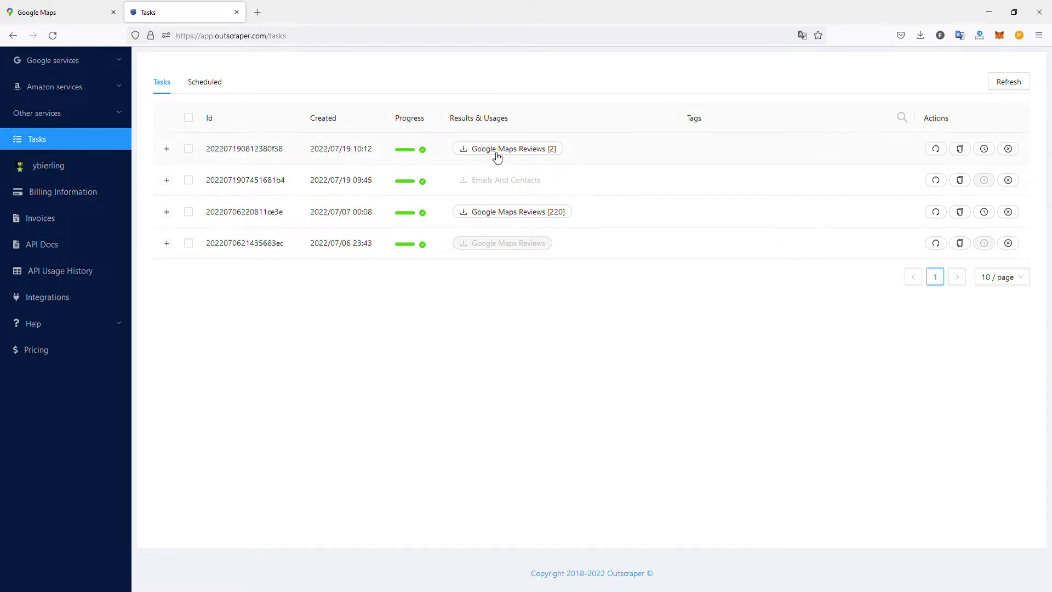
click(524, 154)
Load the copied Google Maps reviews link in a new tab and open the Mother India review's food photo.
key(ctrl+t)
key(ctrl+v)
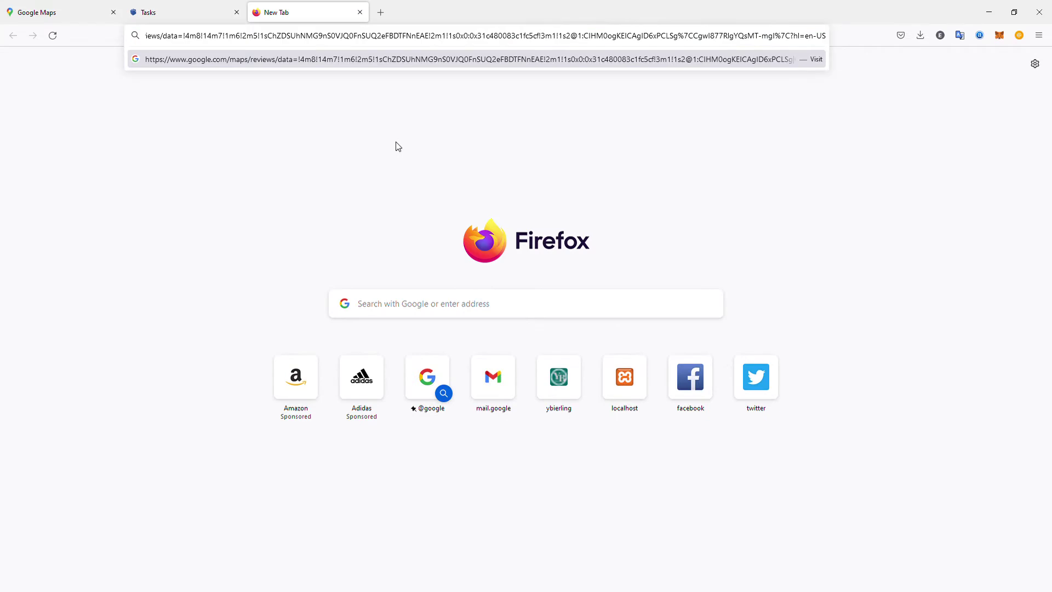
key(Return)
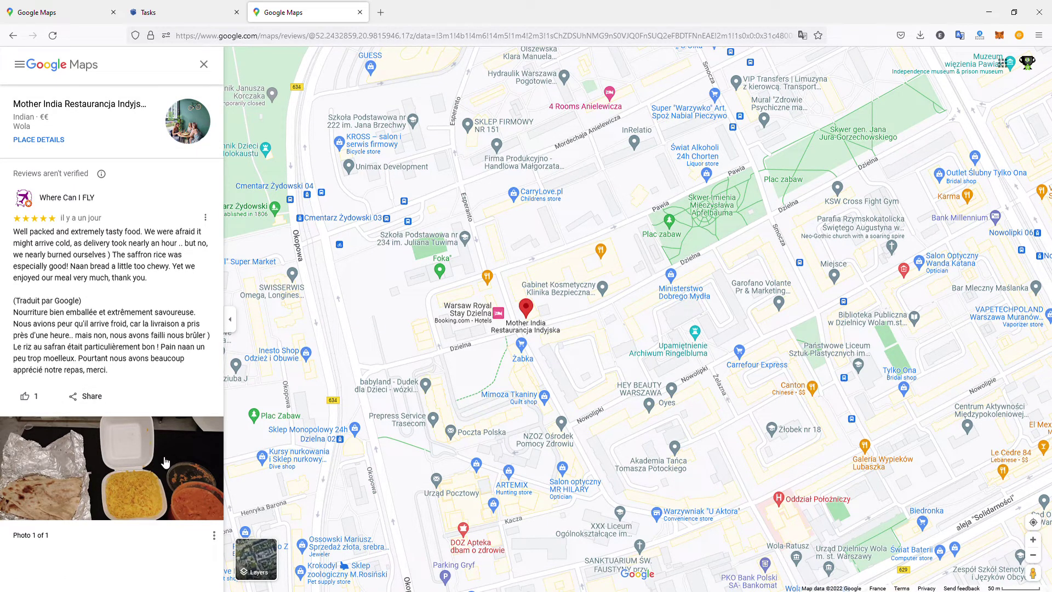
click(93, 462)
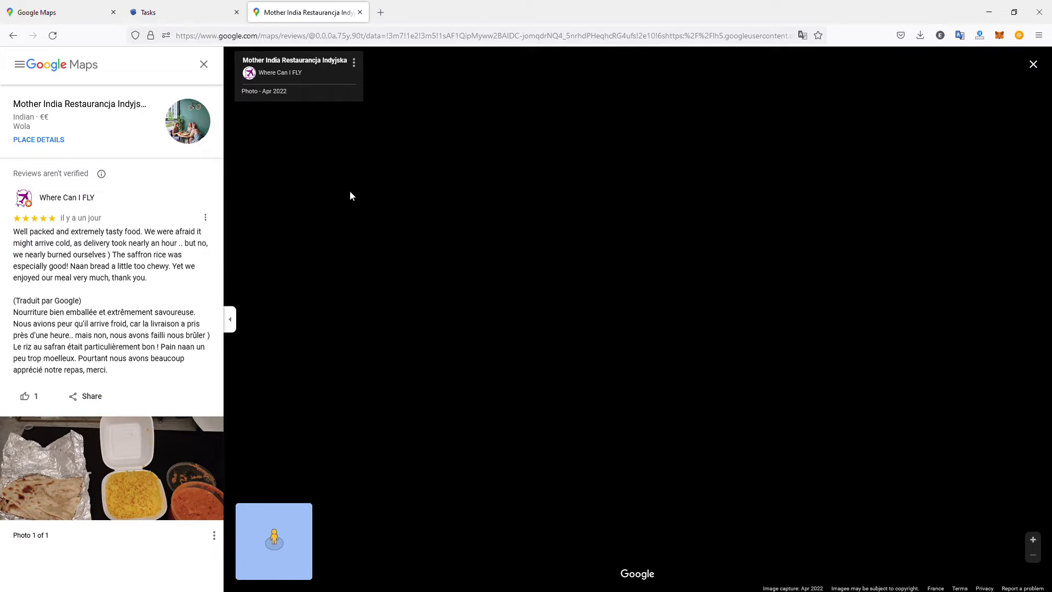
Open the review photo 2022-07-17.jpg by itself in a fourth tab.
key(ctrl+t)
key(ctrl+v)
key(Return)
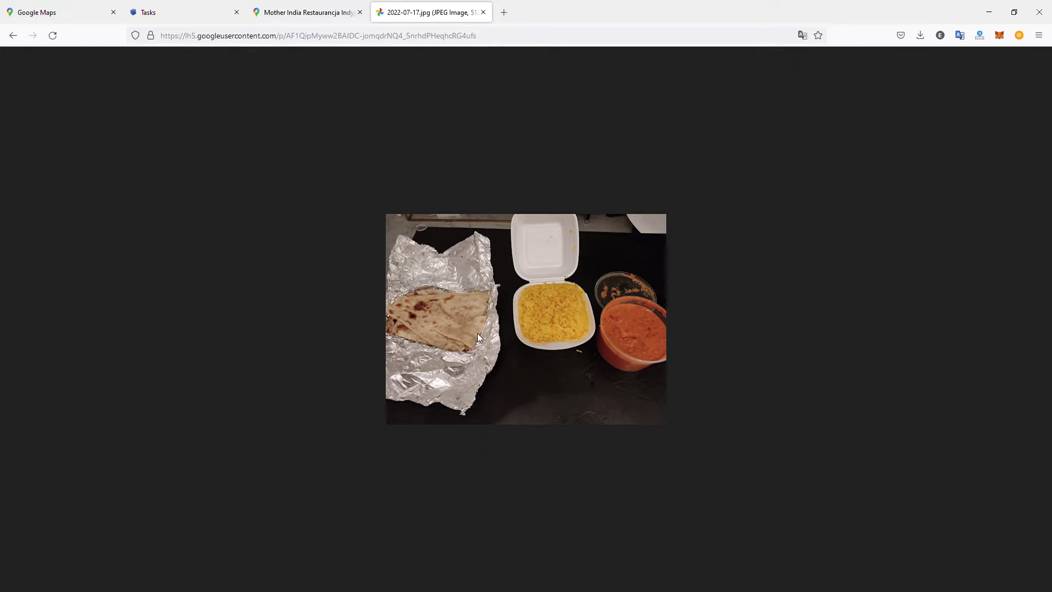
Reopen the restaurant's food photo in another tab and compare its wider and taller JPEG copies.
click(324, 12)
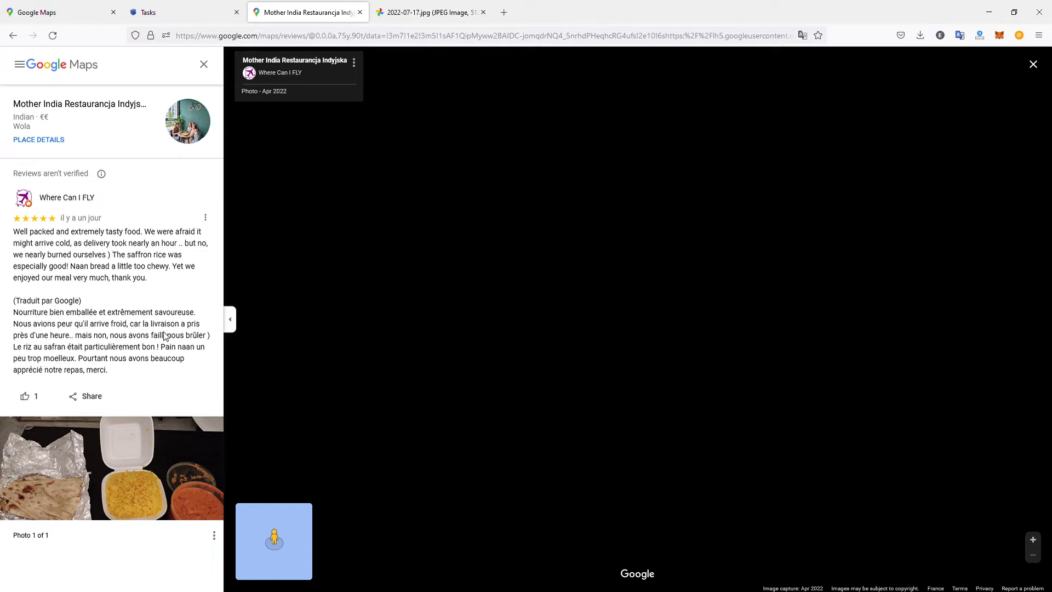
click(390, 2)
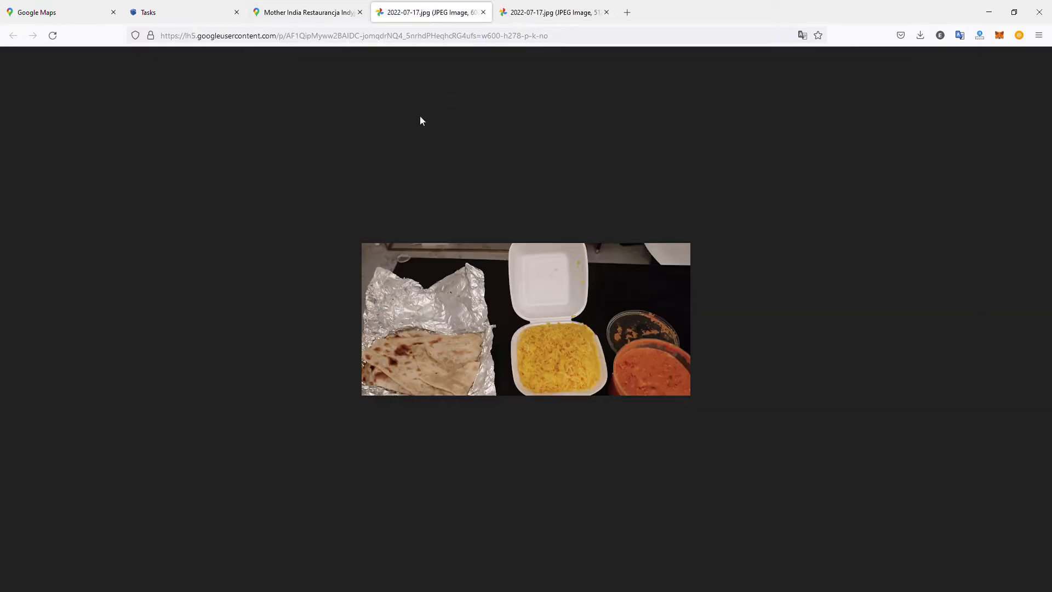
click(347, 11)
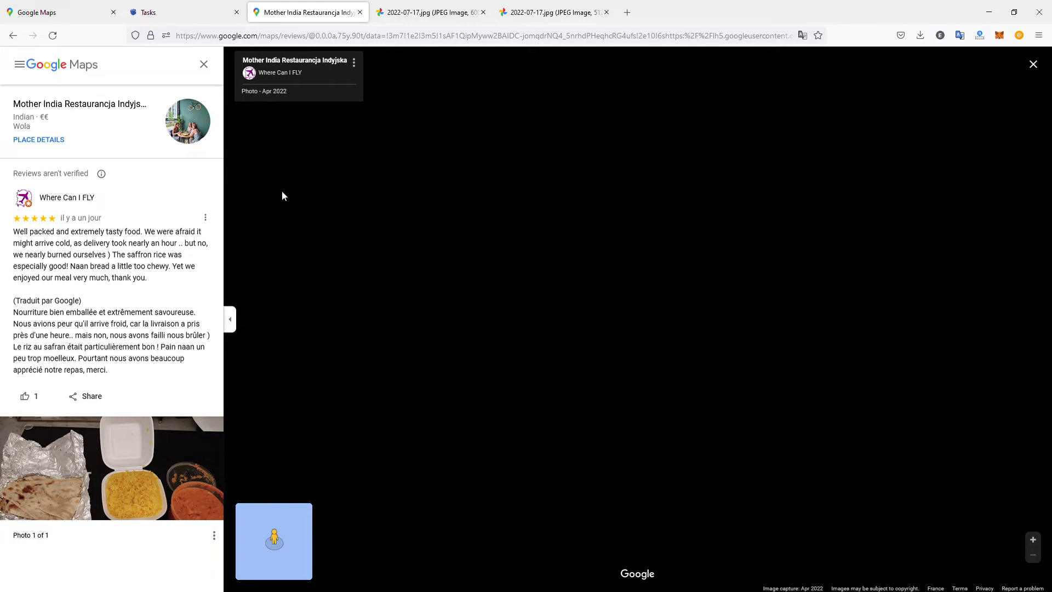
click(429, 6)
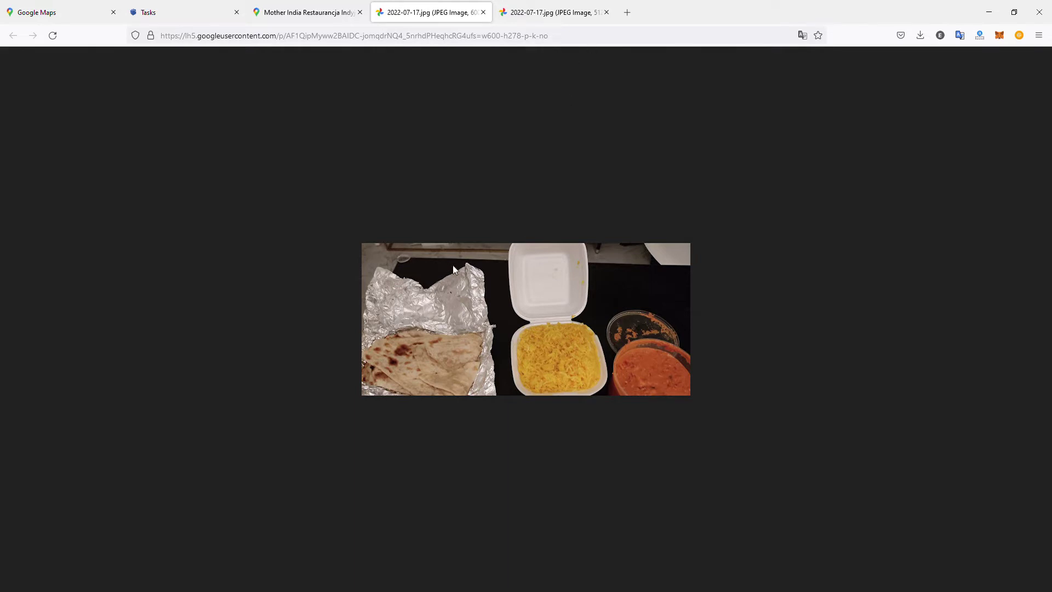
click(550, 5)
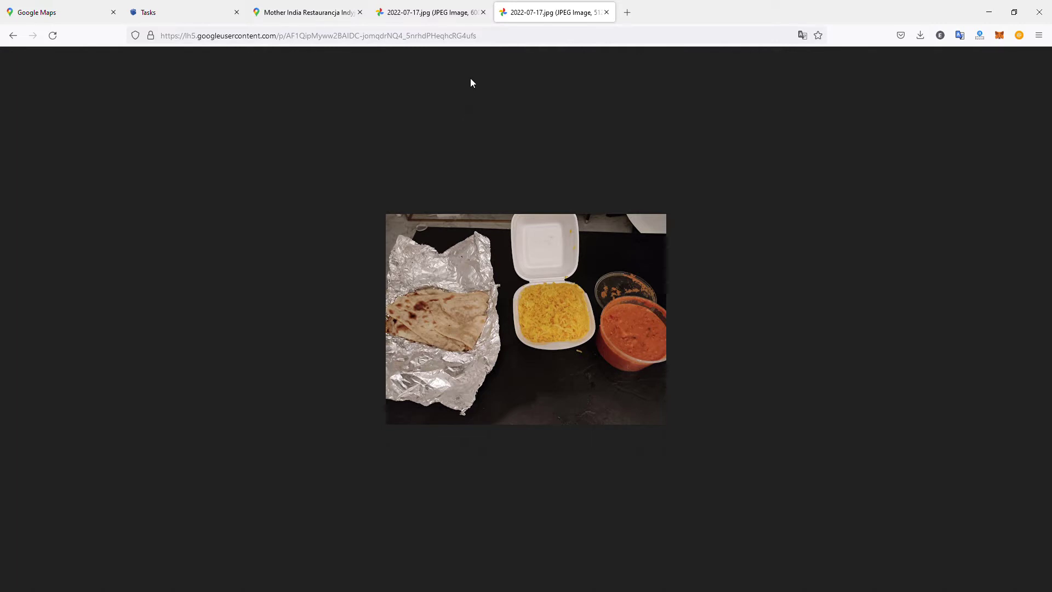
click(434, 18)
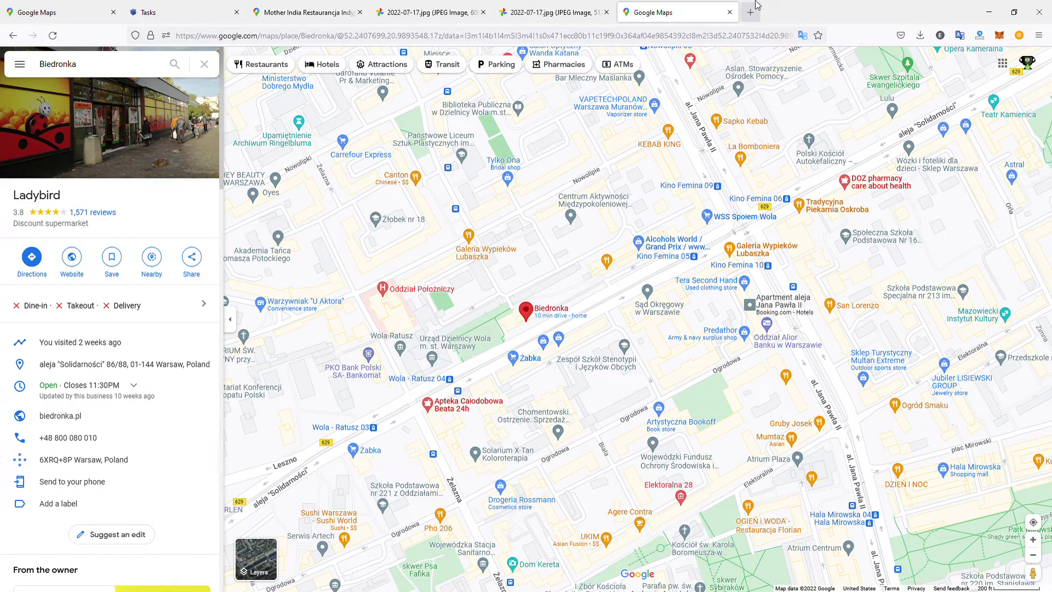
Return to the Outscraper Tasks tab listing the four completed scraping tasks.
click(145, 9)
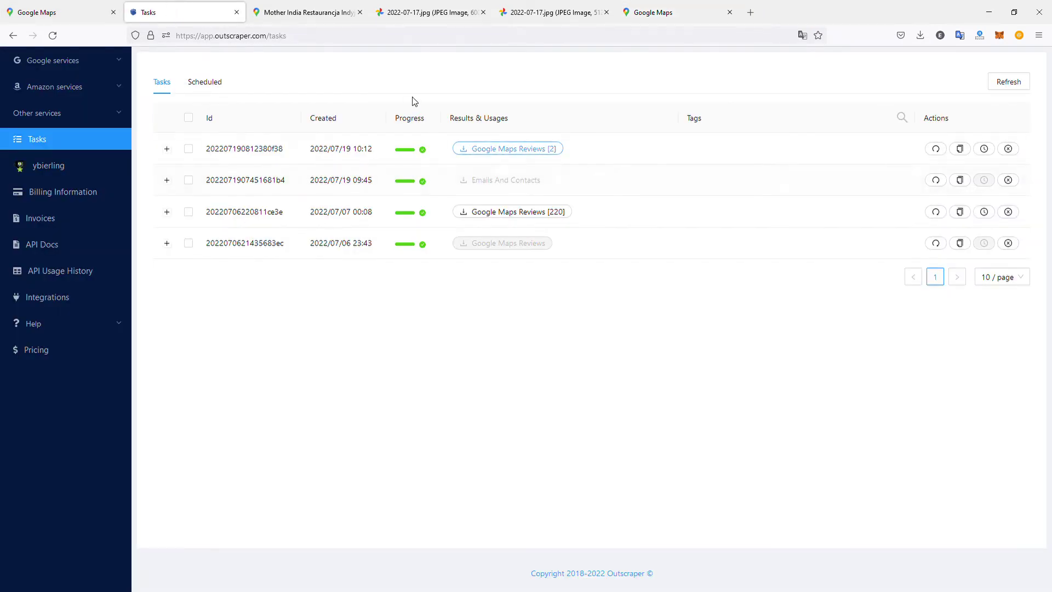
Expand the Google services, Amazon services and Other services sidebar groups to list every scraper.
click(49, 65)
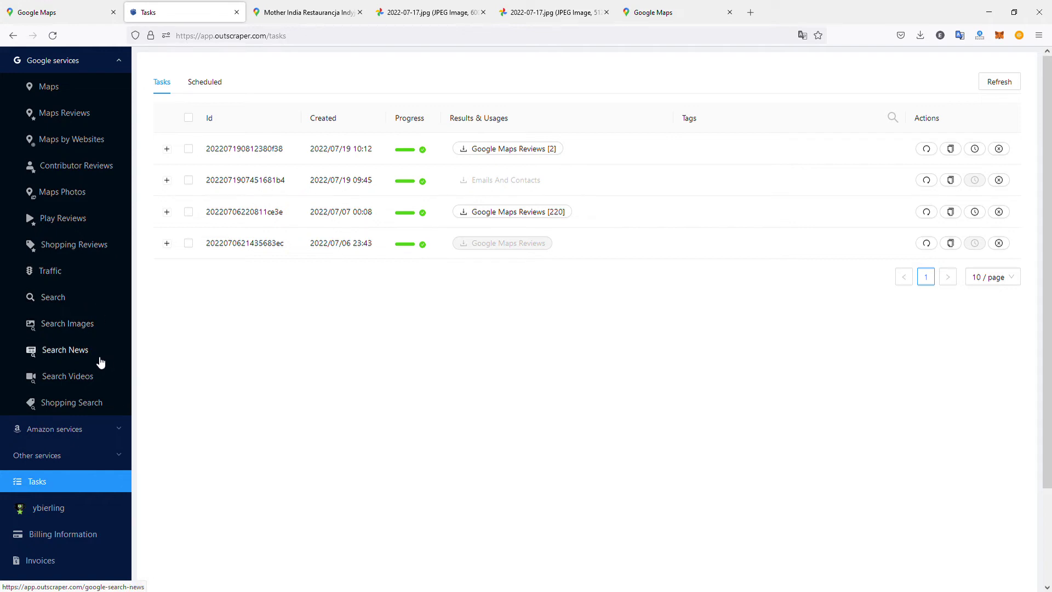
click(108, 428)
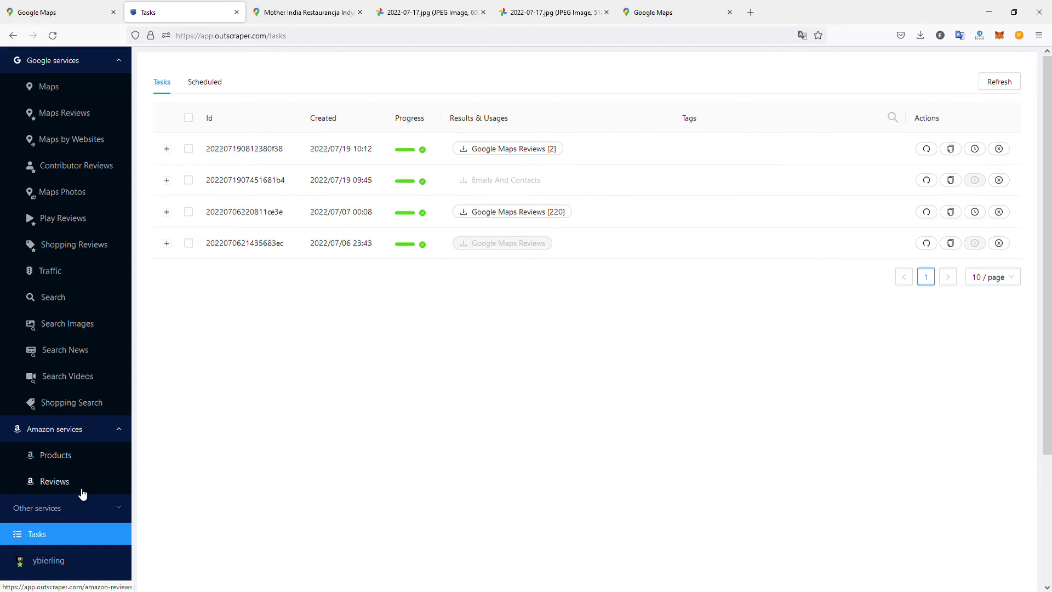
click(71, 508)
scroll(80, 383, down, 3)
scroll(80, 366, down, 1)
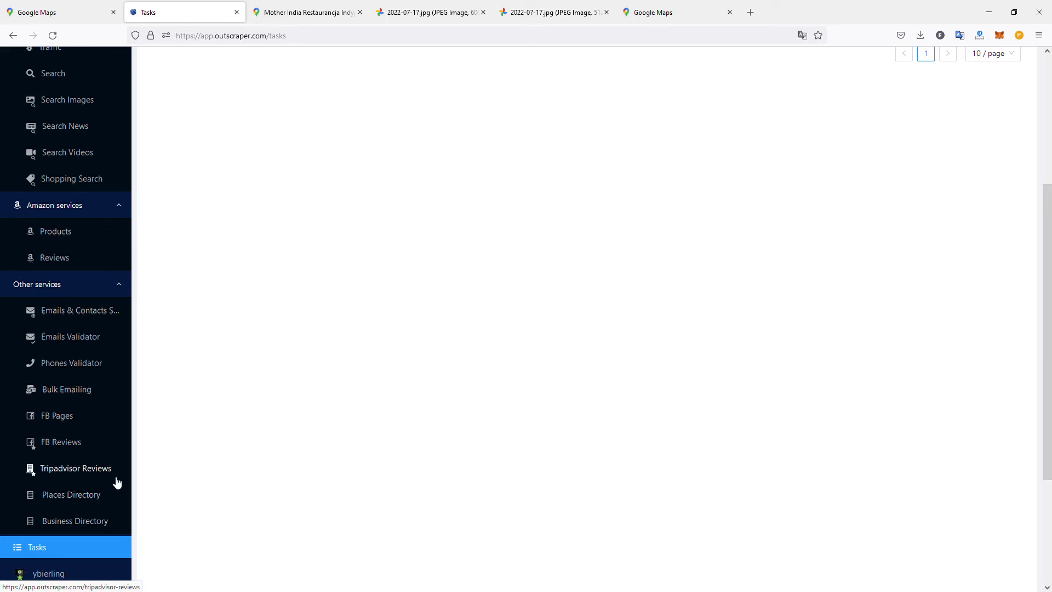
Scroll further down the Outscraper sidebar's service list.
scroll(70, 407, down, 3)
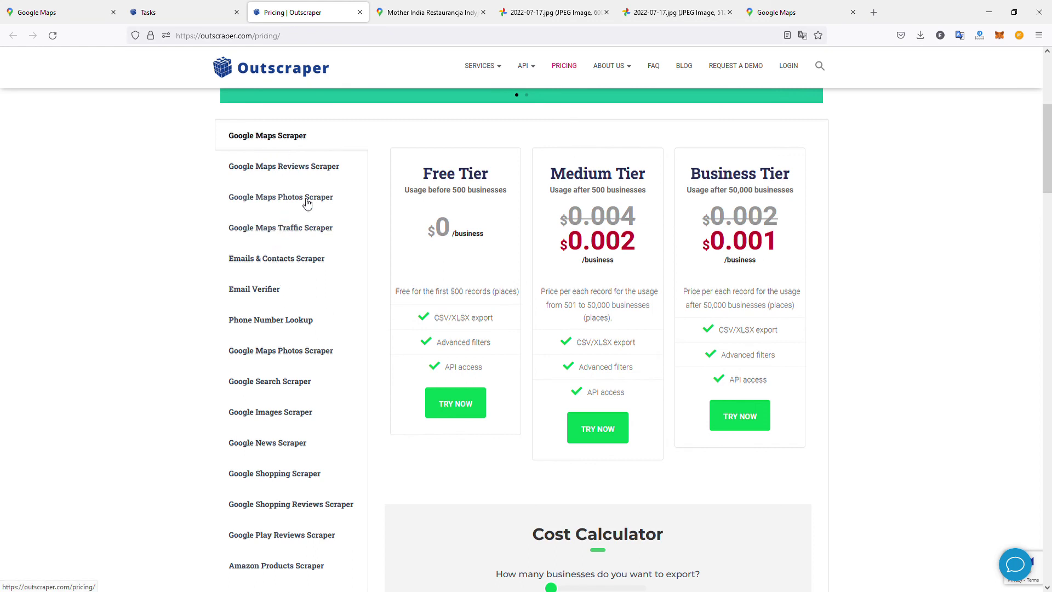
Show Google Maps Reviews Scraper pricing and scroll down to its Cost Calculator at 1,000 reviews.
click(306, 169)
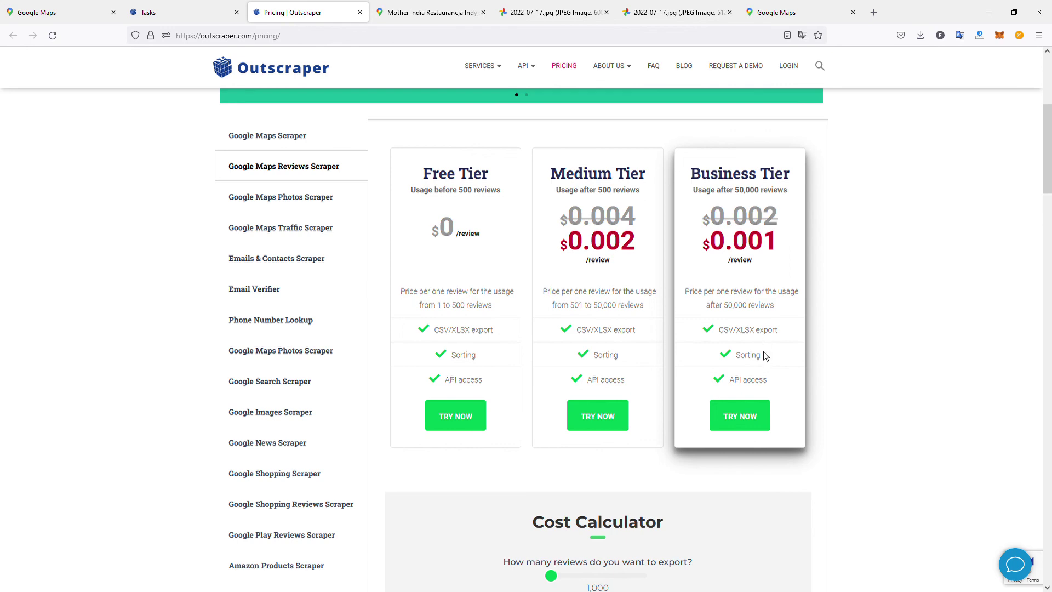
scroll(766, 356, down, 5)
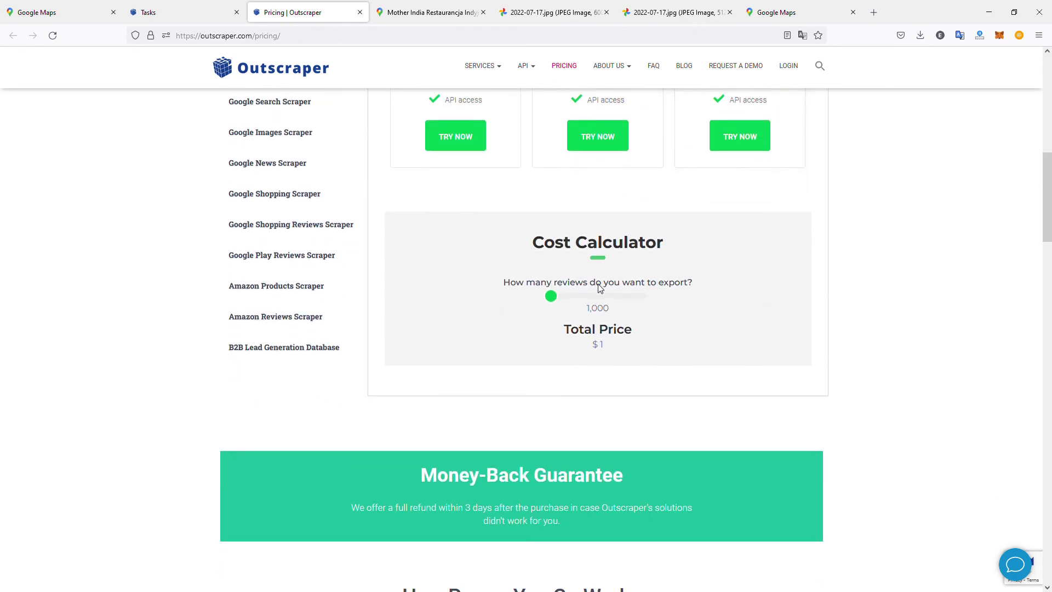
Slide the Cost Calculator to 51,000 reviews and check the $100 total price.
scroll(599, 291, up, 3)
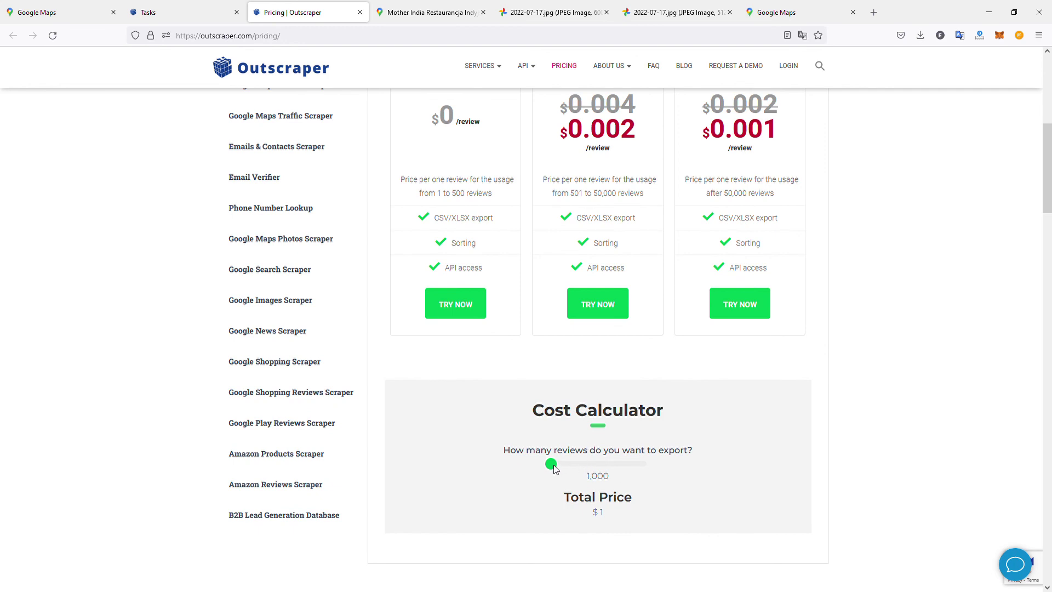
drag(552, 466, 601, 470)
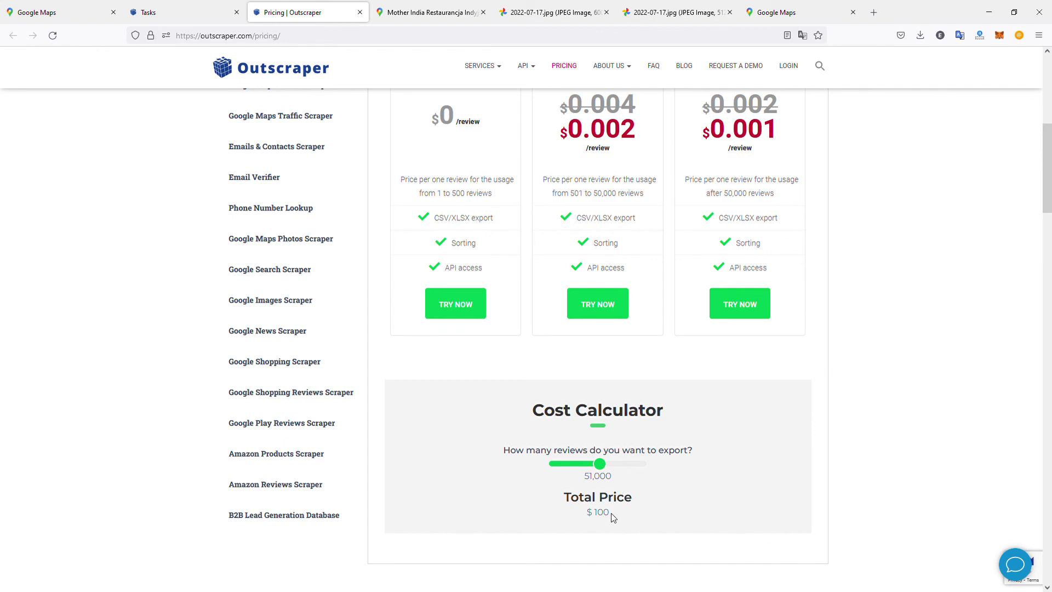
scroll(639, 447, down, 4)
scroll(603, 328, down, 6)
scroll(568, 281, up, 4)
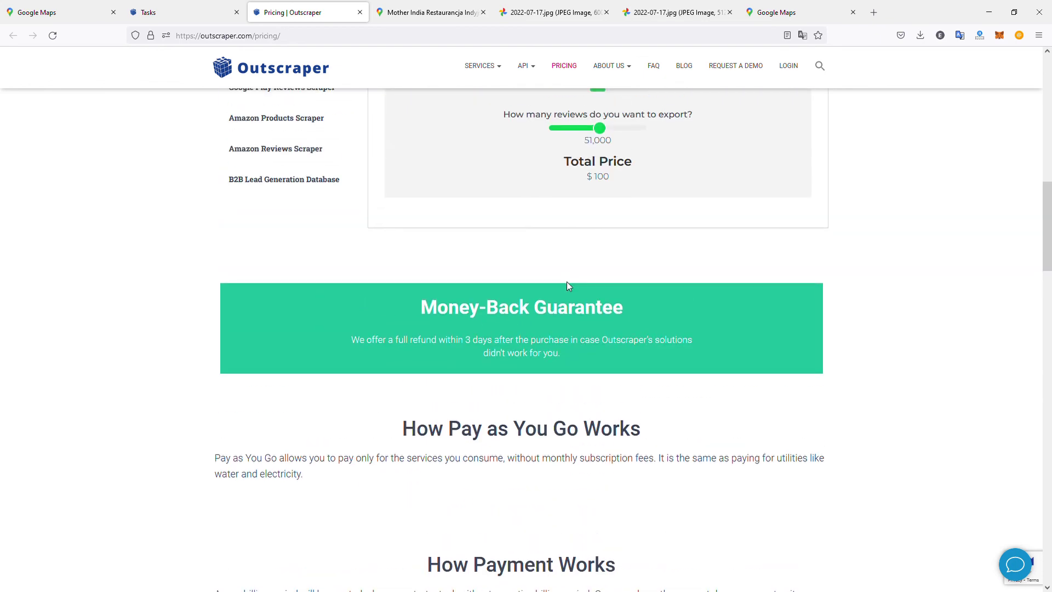
Scroll the Pricing page back to the reviews scraper's Free, Medium and Business tier cards.
scroll(568, 282, up, 12)
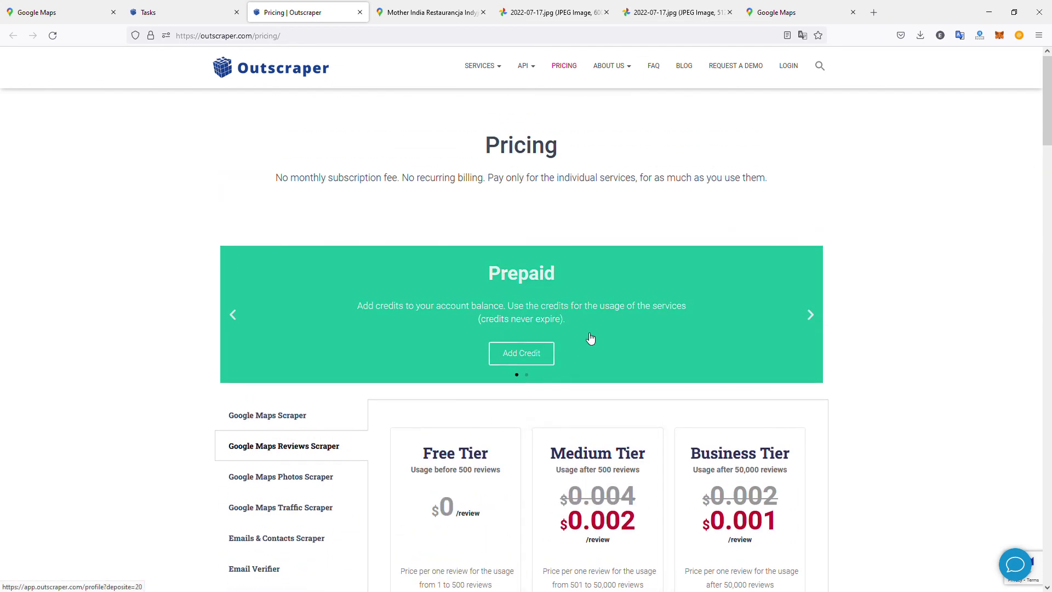
scroll(592, 337, down, 3)
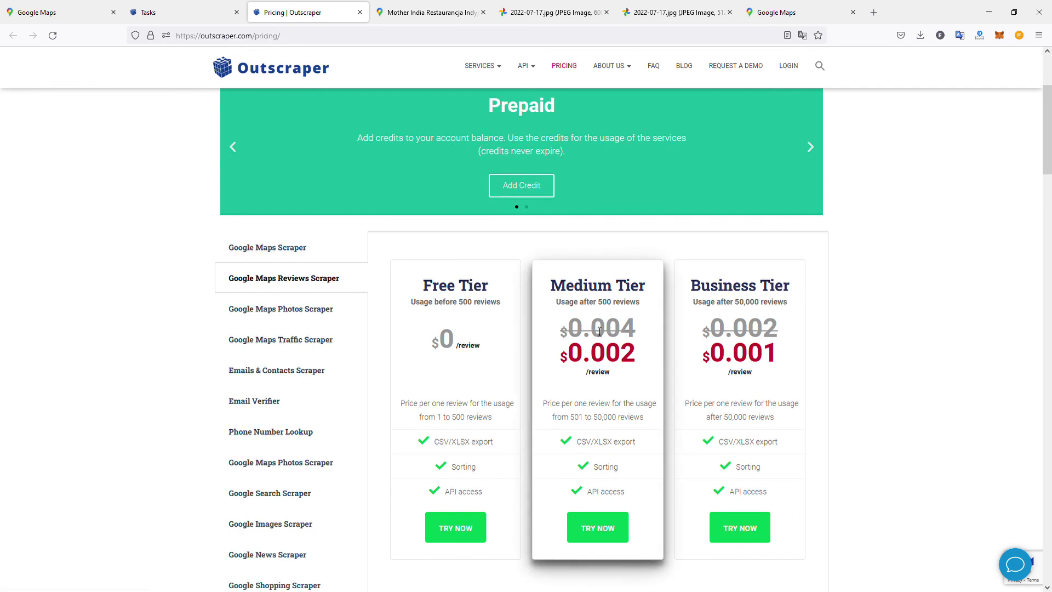